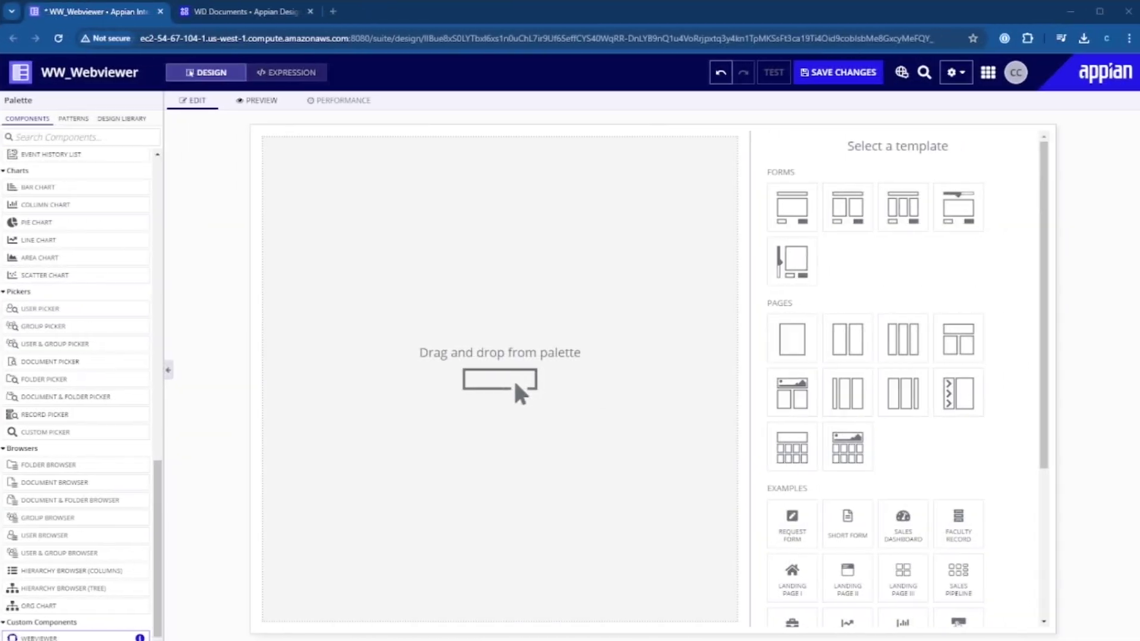
- Add a WebViewer component to the interface and set its Appian document ID to 1372
drag(40, 638, 352, 352)
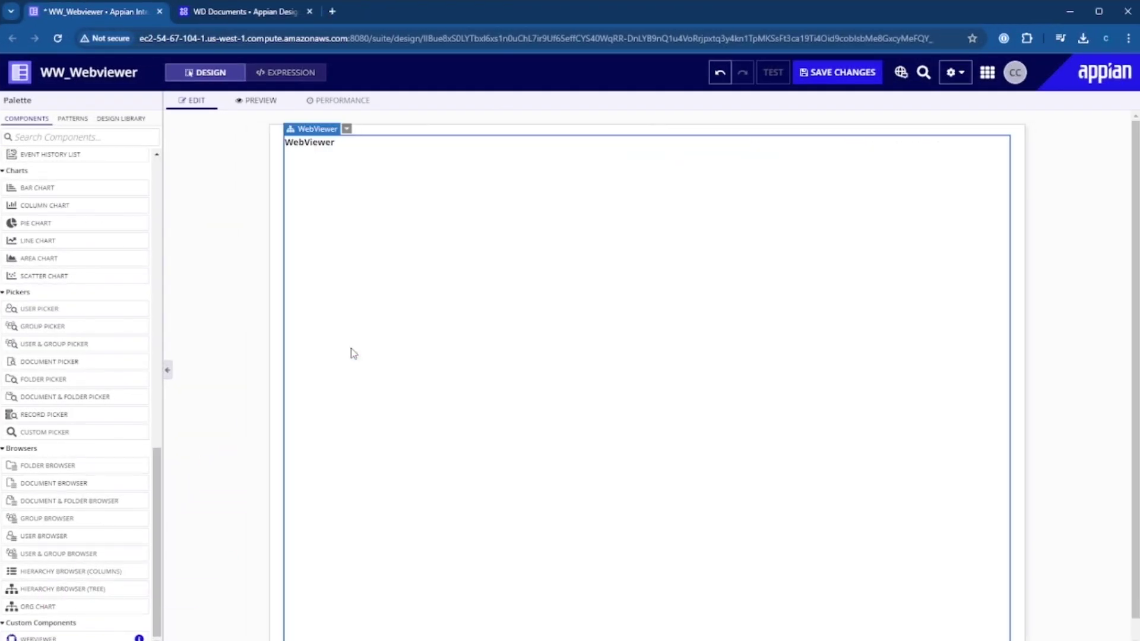
click(965, 517)
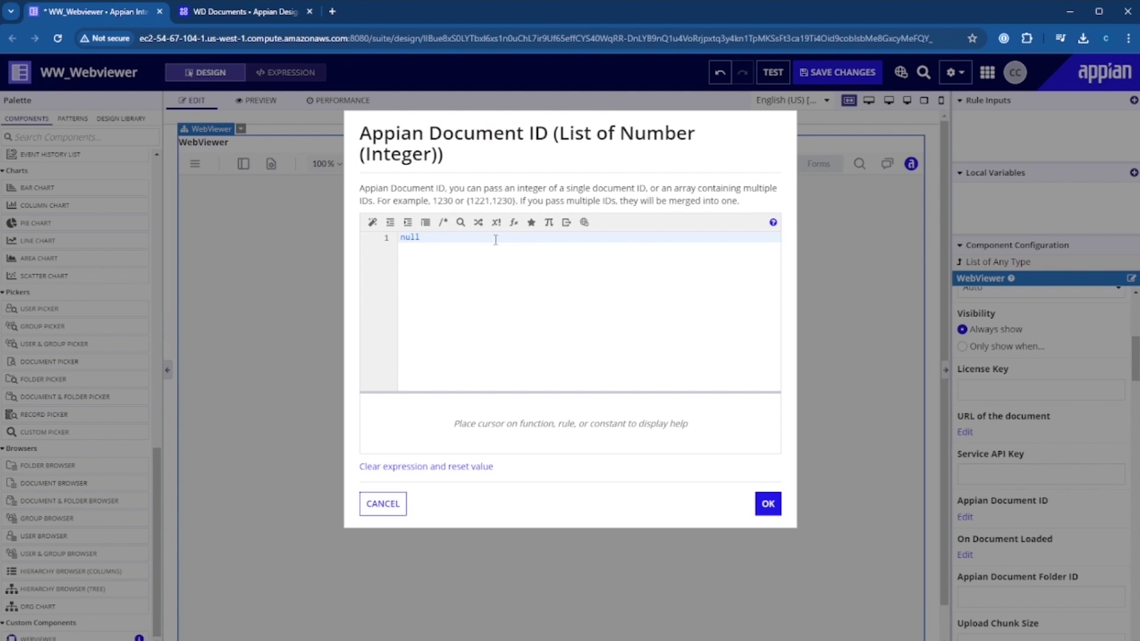
click(768, 503)
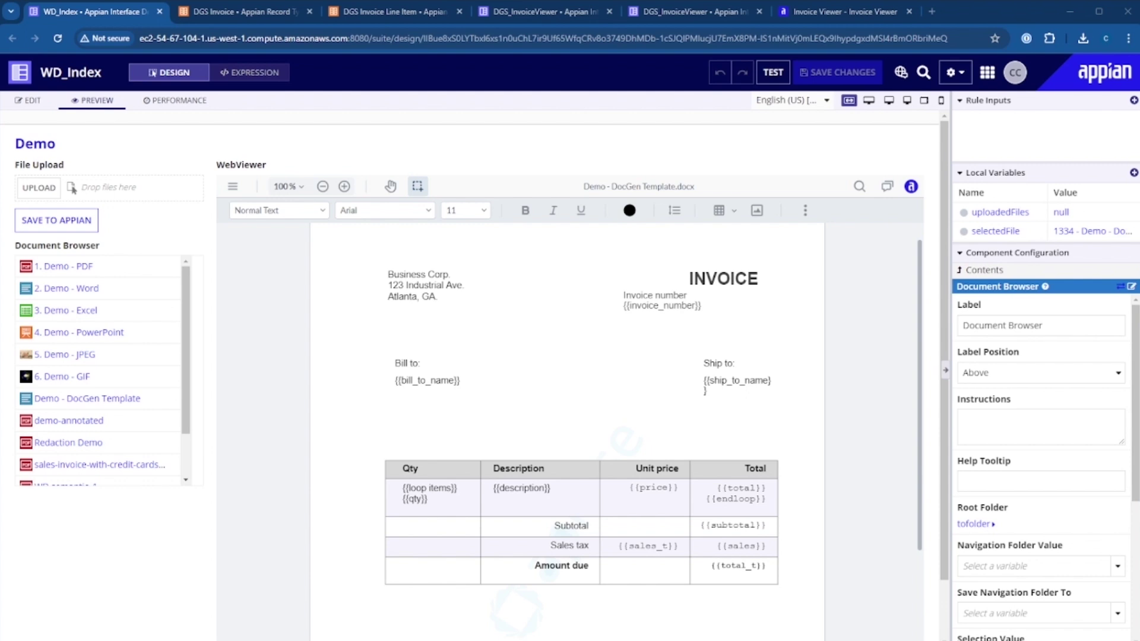
- Review the DGS Invoice and Invoice Line Item data, then return to DGS_InvoiceViewer
click(247, 11)
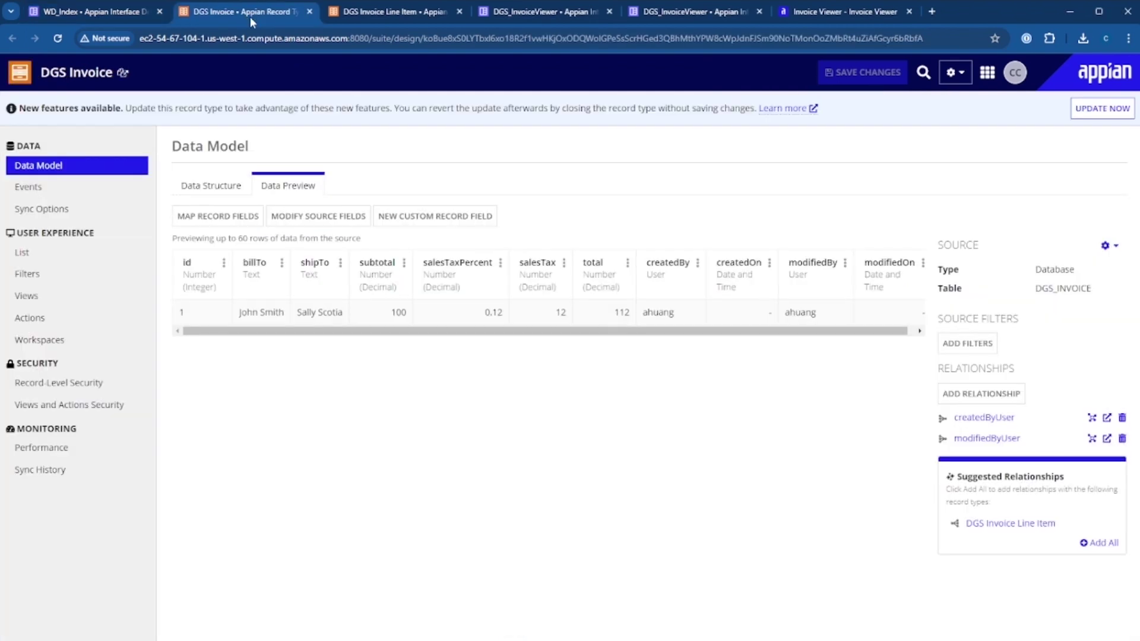
click(389, 11)
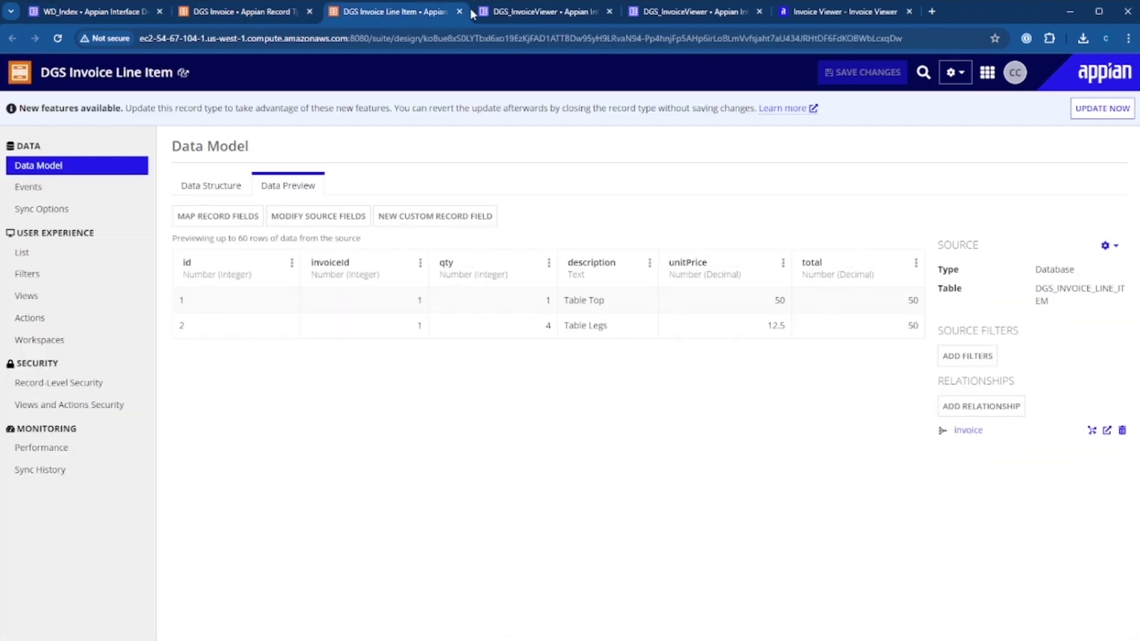
click(535, 12)
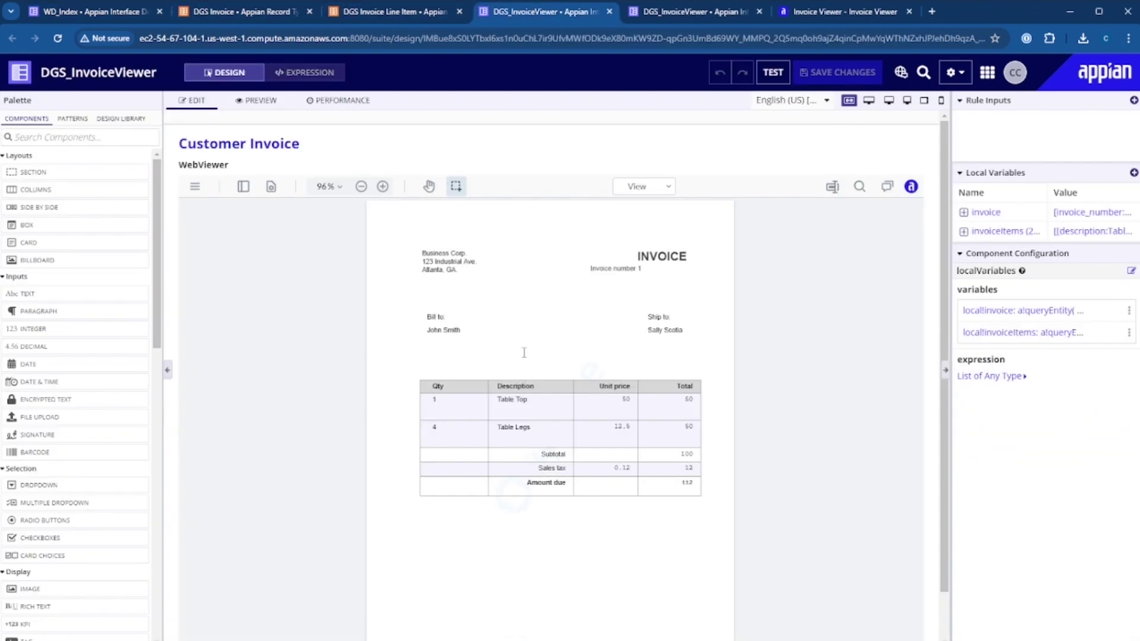
- Start saving the generated invoice to Appian, then cancel without saving
click(911, 186)
click(868, 240)
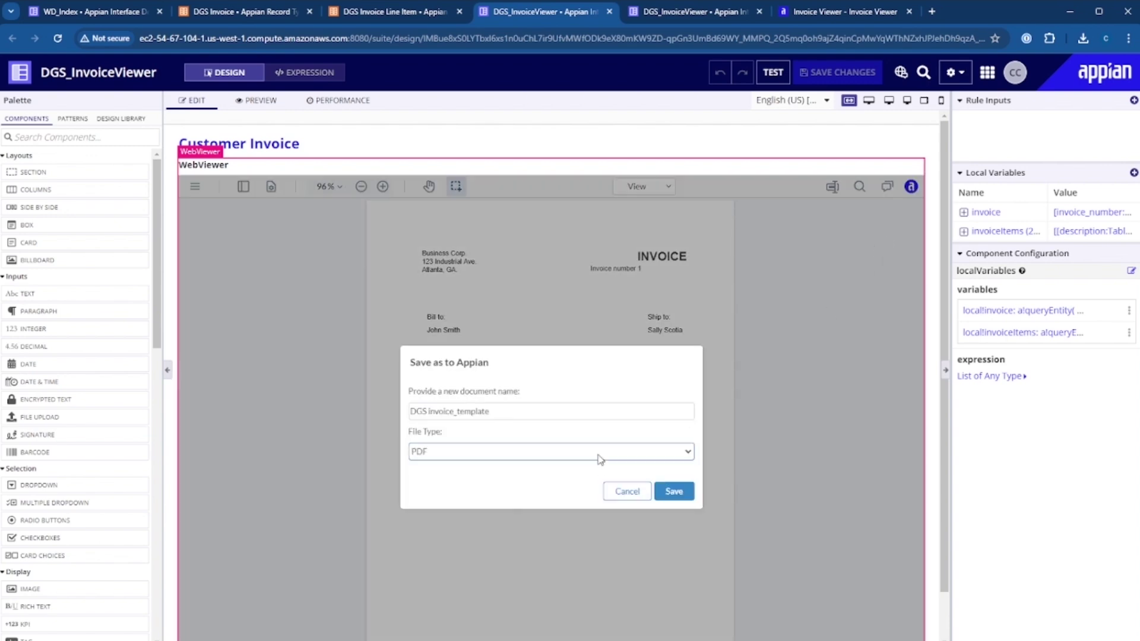
click(627, 492)
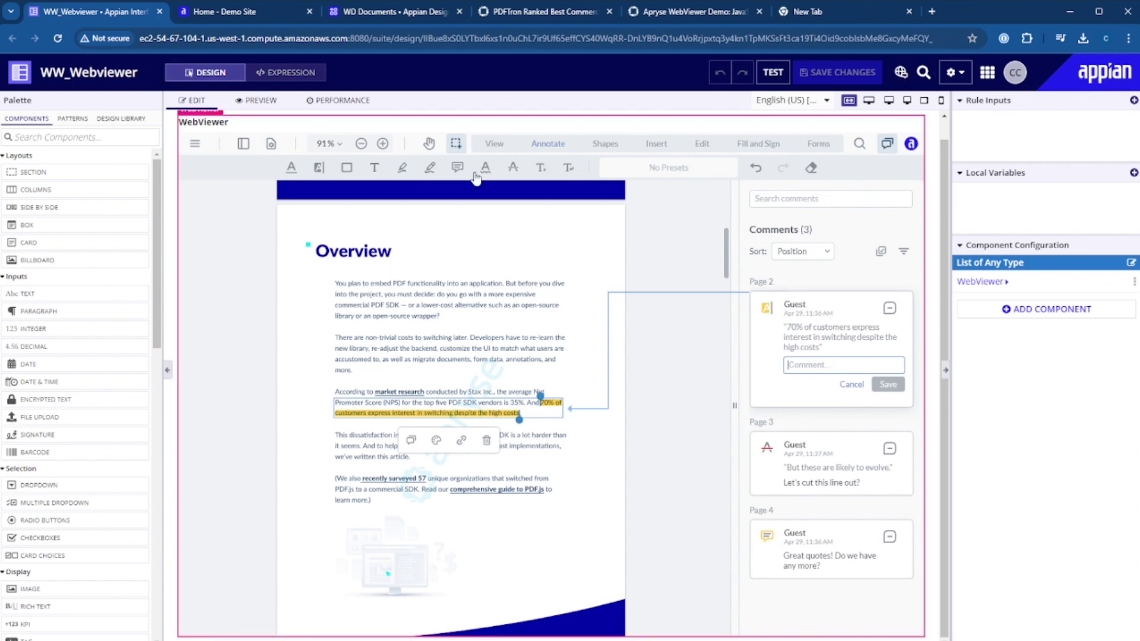
- Draw a rectangle annotation around the image on page 2
click(346, 168)
drag(336, 511, 396, 585)
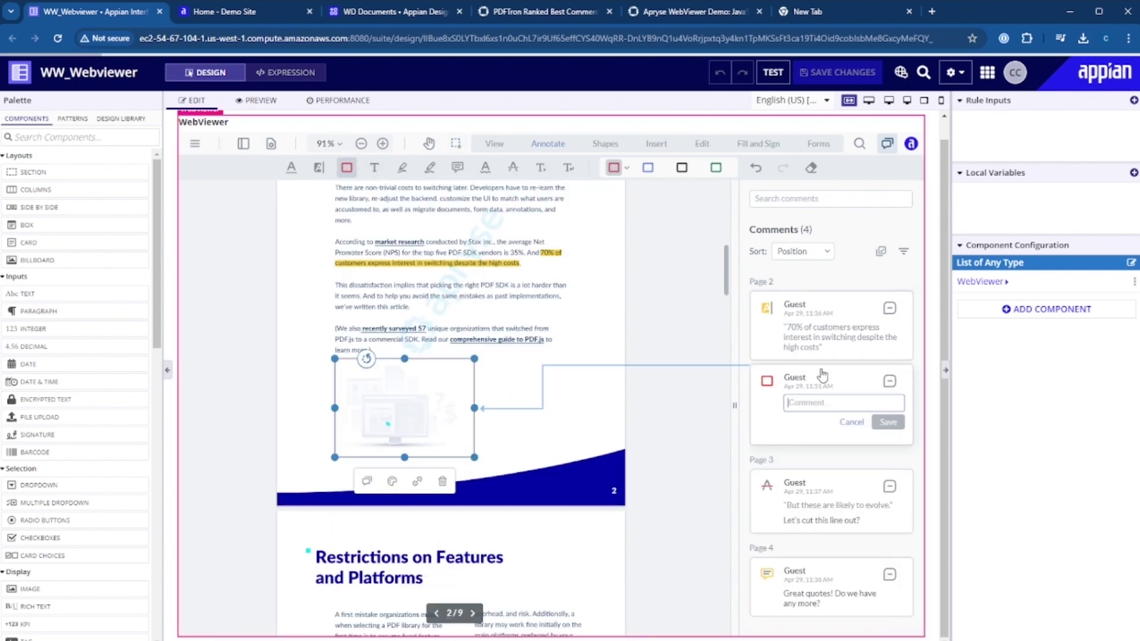
click(819, 413)
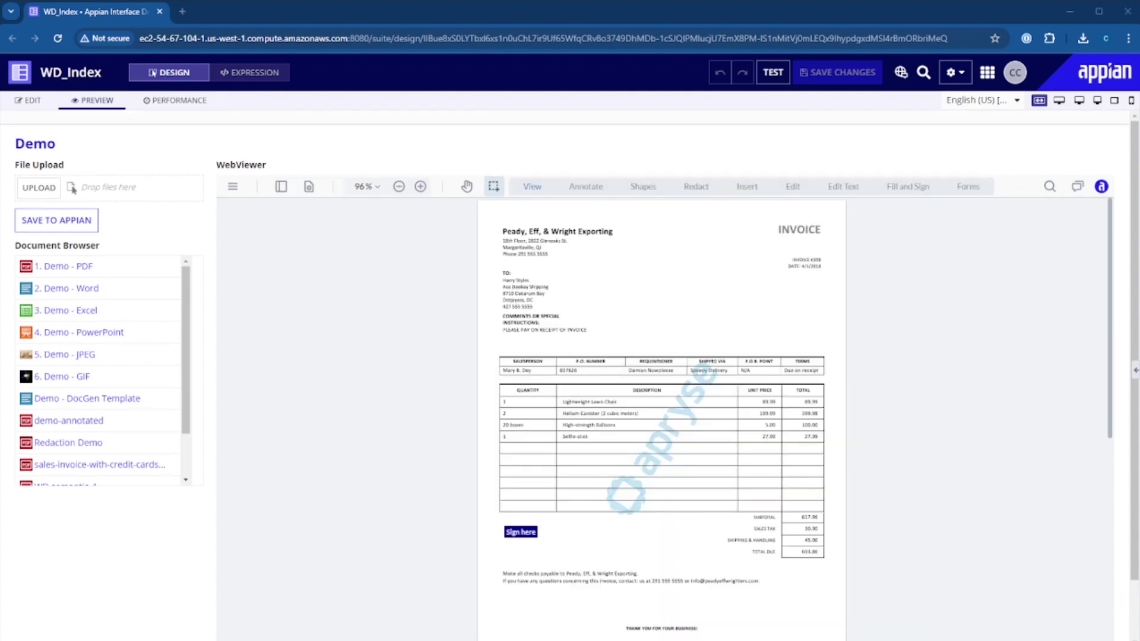
- Start a signature on the invoice, then apply all marked redactions
click(520, 531)
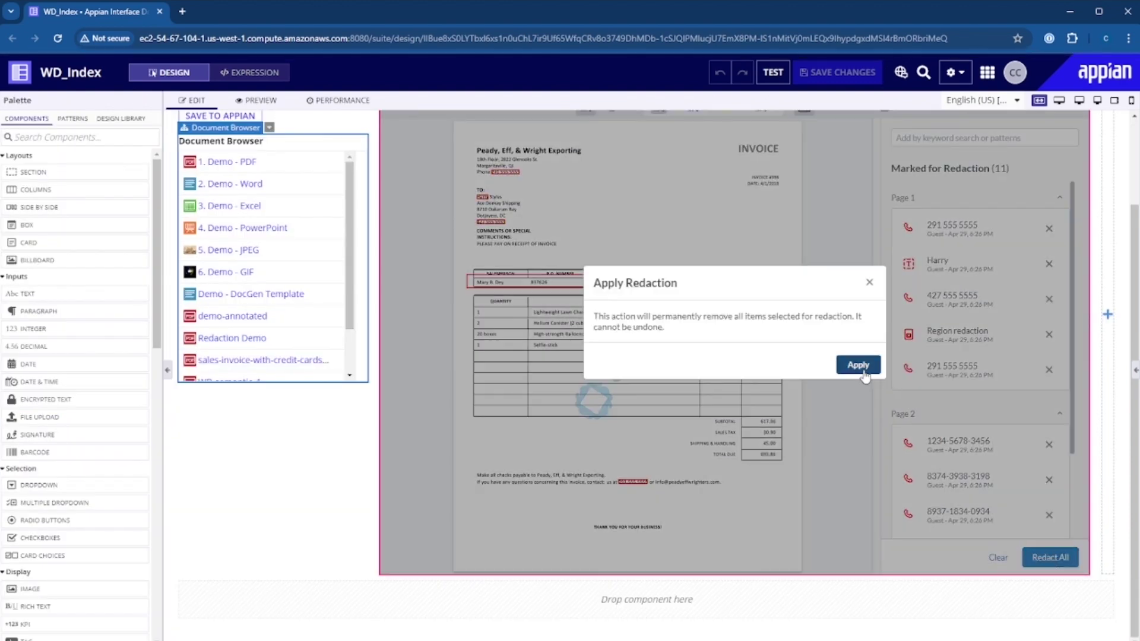
click(858, 366)
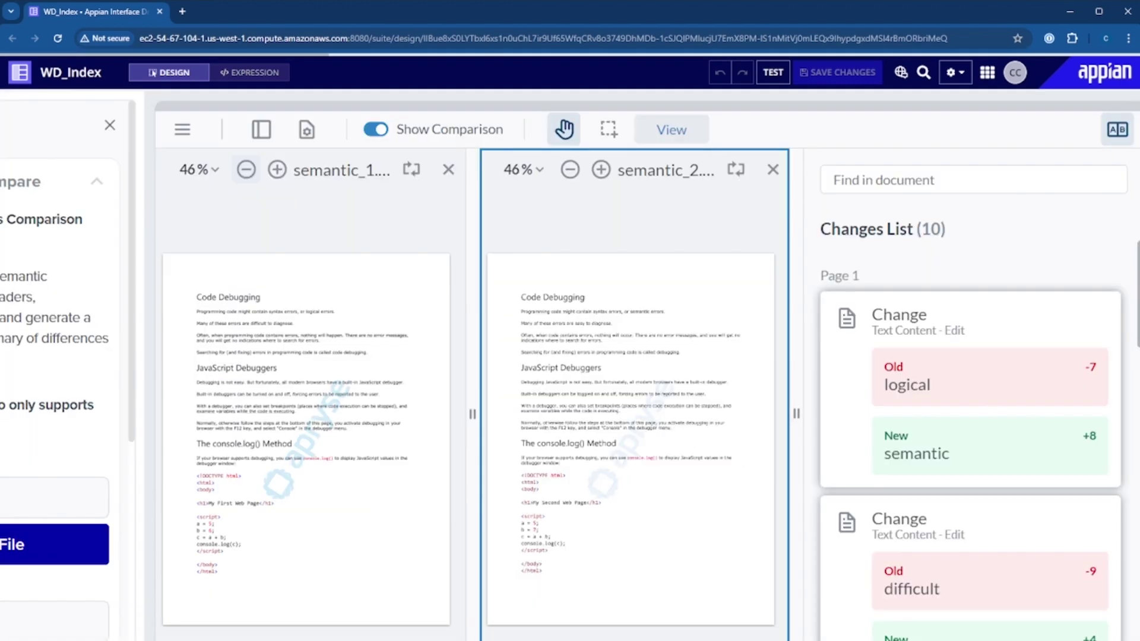